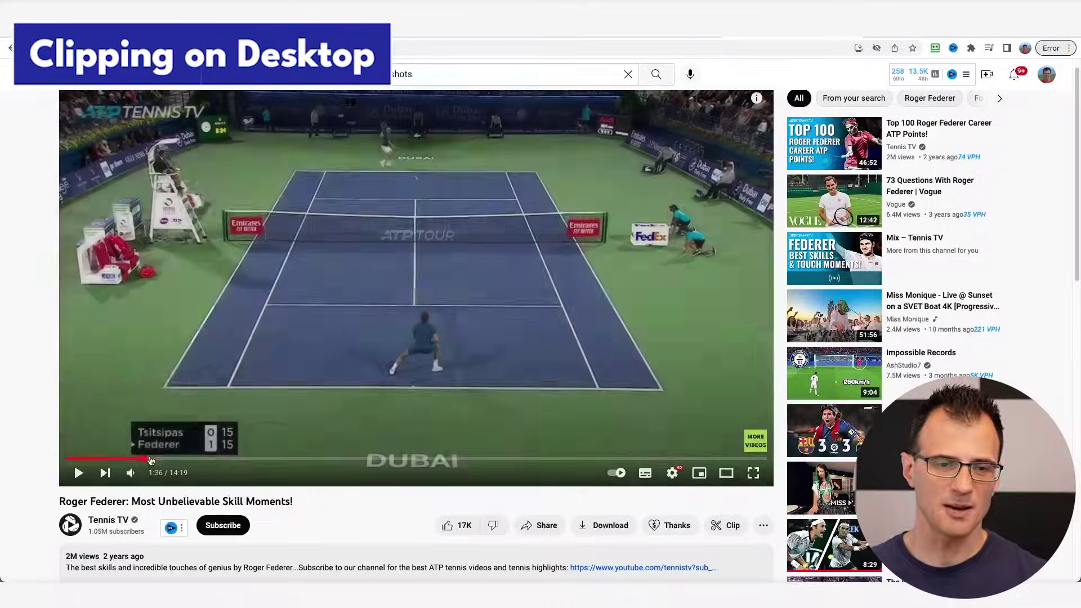
# Seek the tennis video to 2:05 and start a clip with the default 15-second selection
pyautogui.click(161, 459)
pyautogui.click(168, 459)
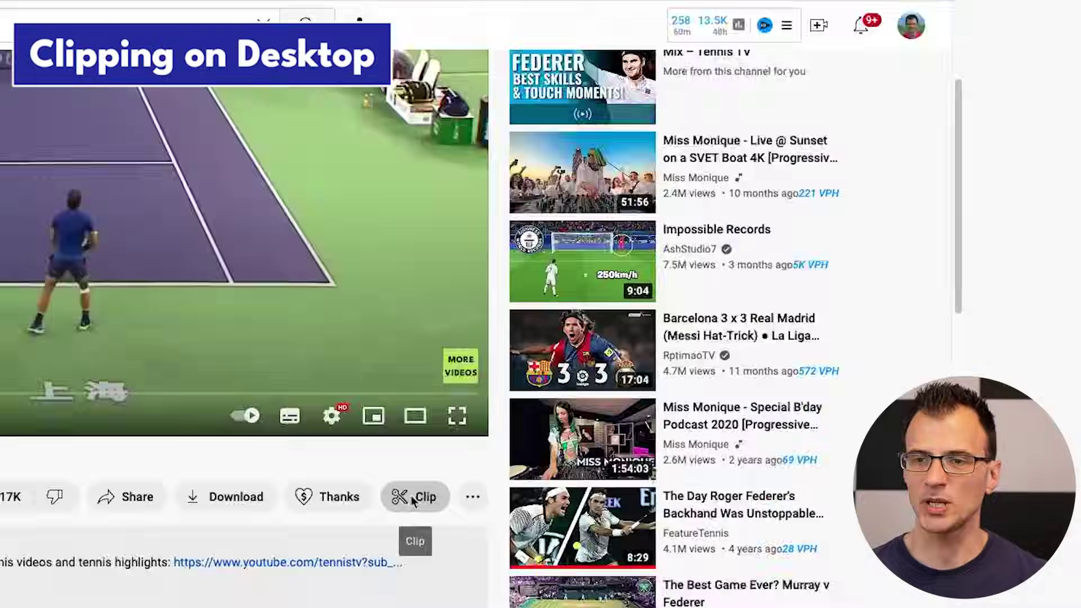
pyautogui.click(541, 337)
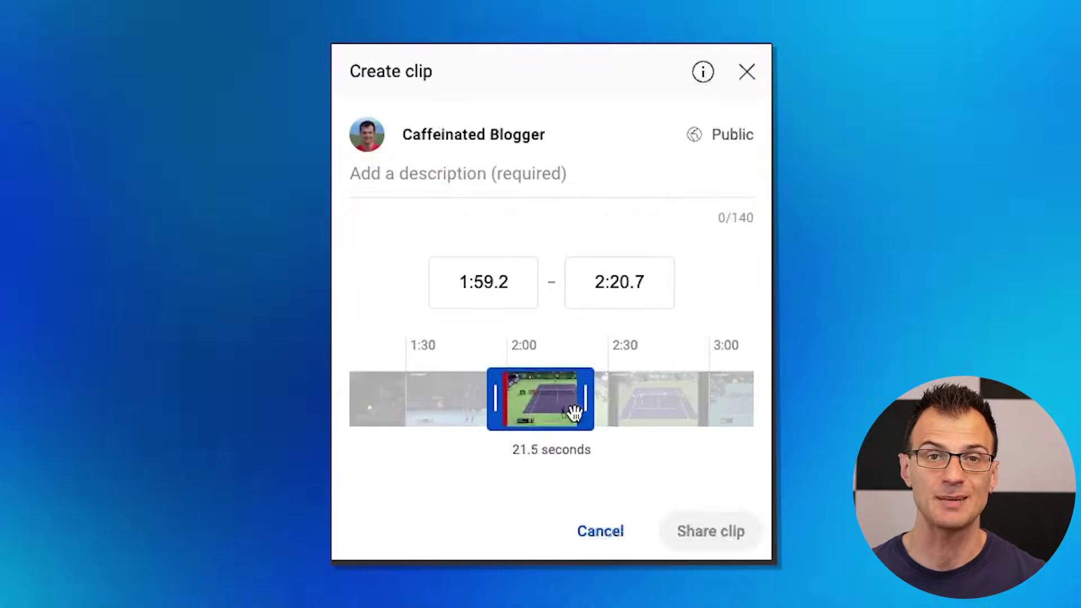
# Drag the clip's end handle outward to lengthen the selection to 2:48.1
pyautogui.moveTo(591, 410); pyautogui.dragTo(612, 410)
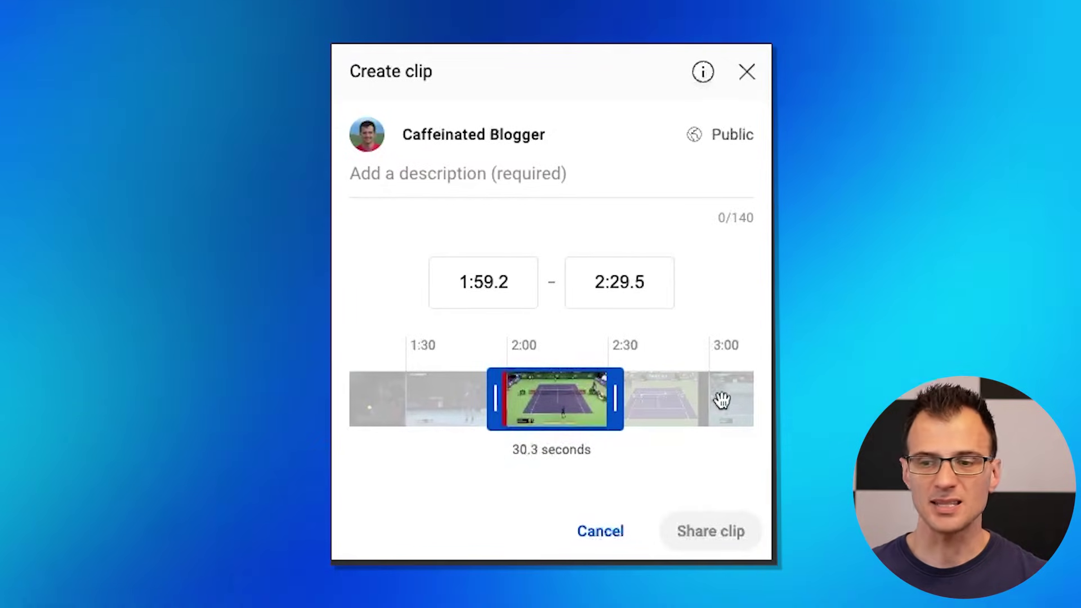
pyautogui.moveTo(619, 400); pyautogui.dragTo(679, 405)
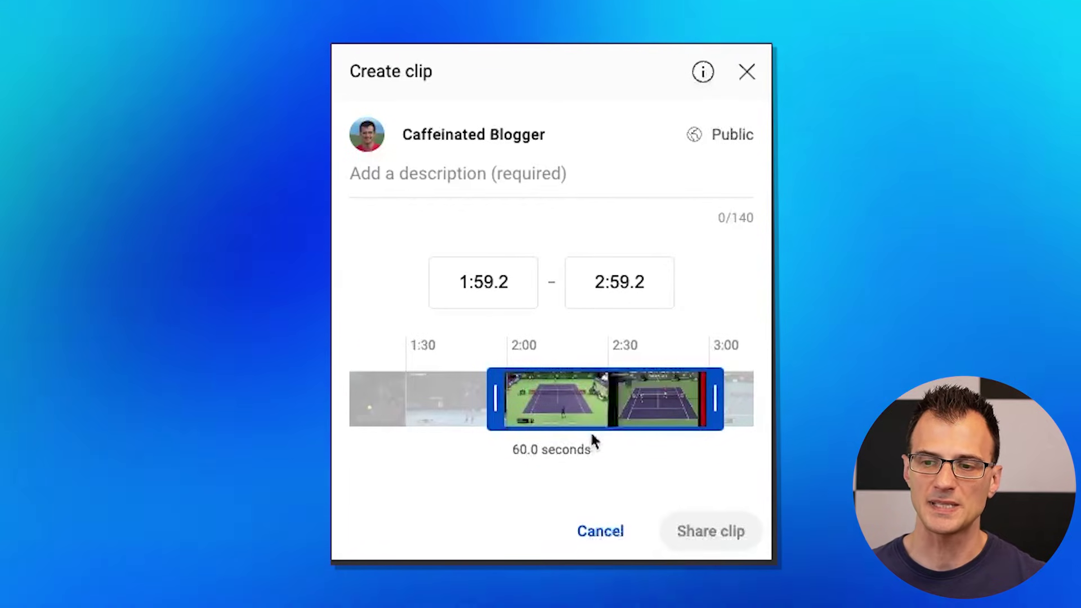
pyautogui.moveTo(558, 450); pyautogui.dragTo(36, 374)
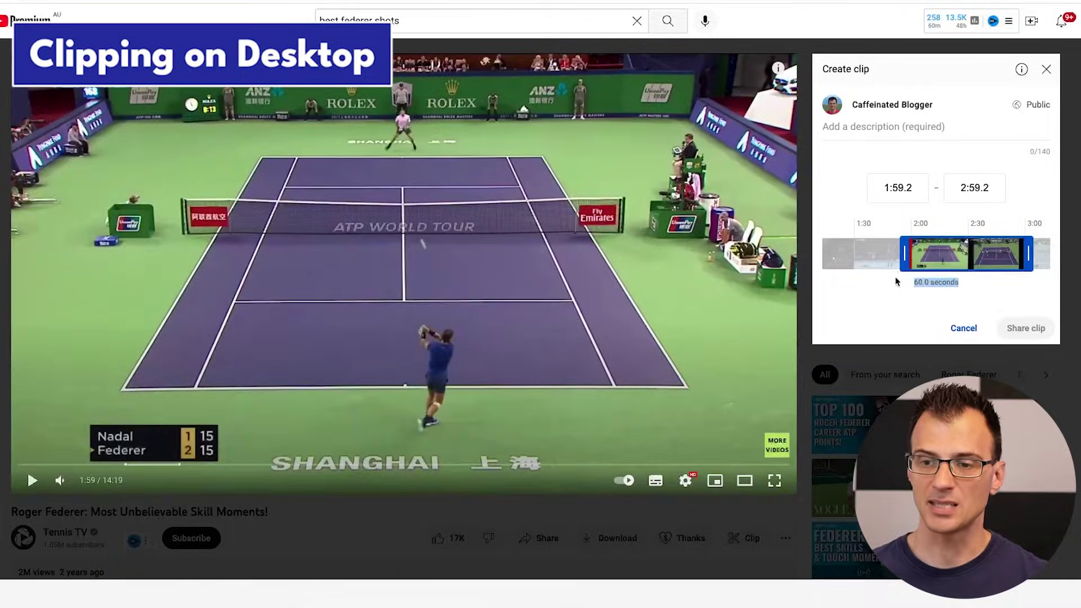
# Slide the clip window to a 16-second range starting at 1:48.8
pyautogui.moveTo(906, 261); pyautogui.dragTo(830, 257)
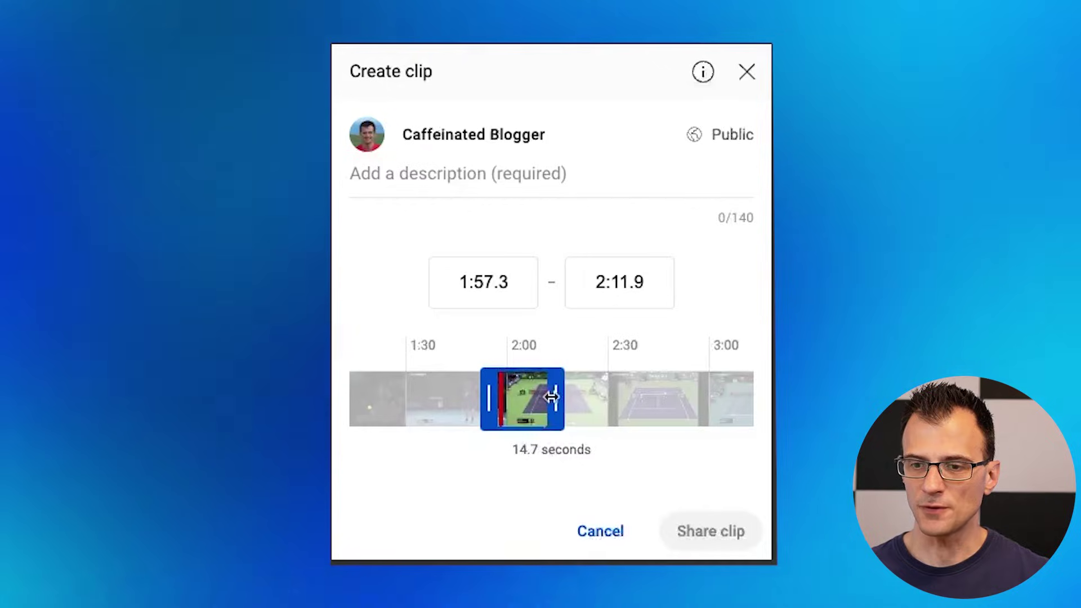
pyautogui.moveTo(553, 397); pyautogui.dragTo(554, 397)
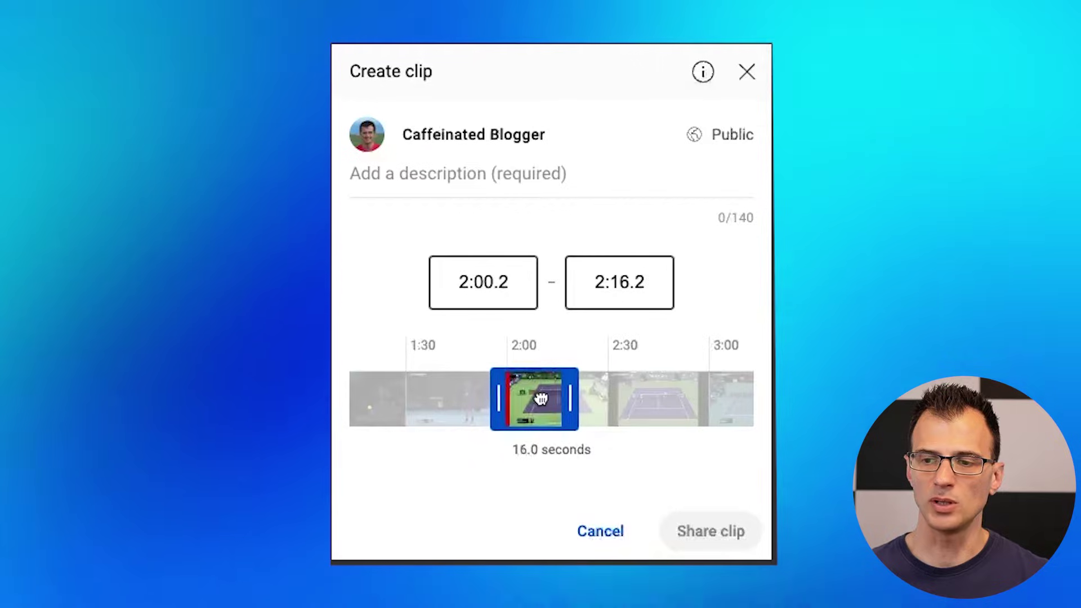
pyautogui.moveTo(541, 400); pyautogui.dragTo(550, 399)
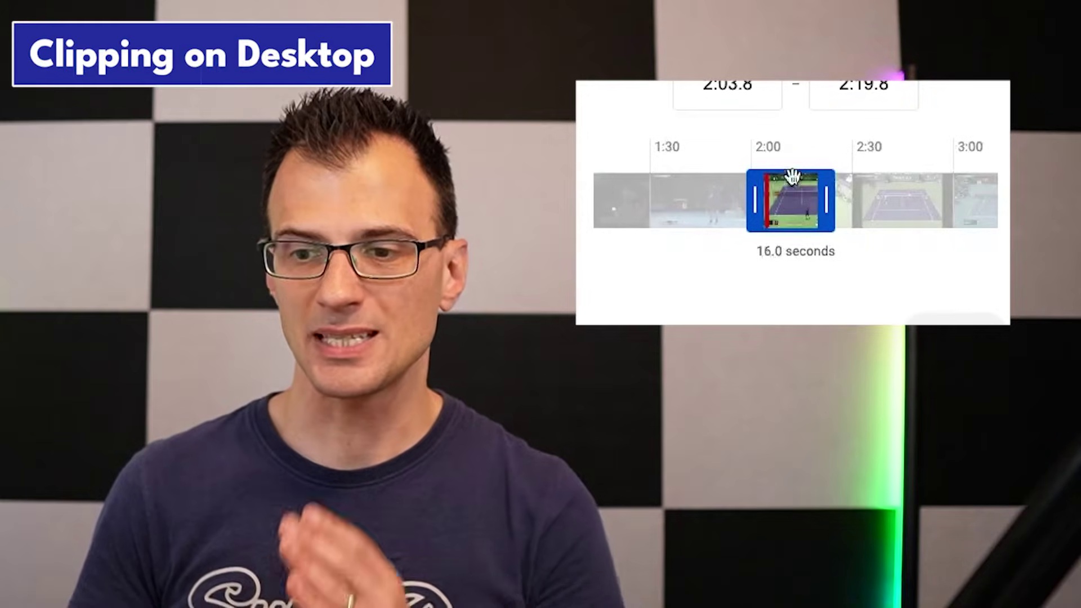
pyautogui.moveTo(559, 398); pyautogui.dragTo(530, 399)
pyautogui.moveTo(774, 199); pyautogui.dragTo(756, 200)
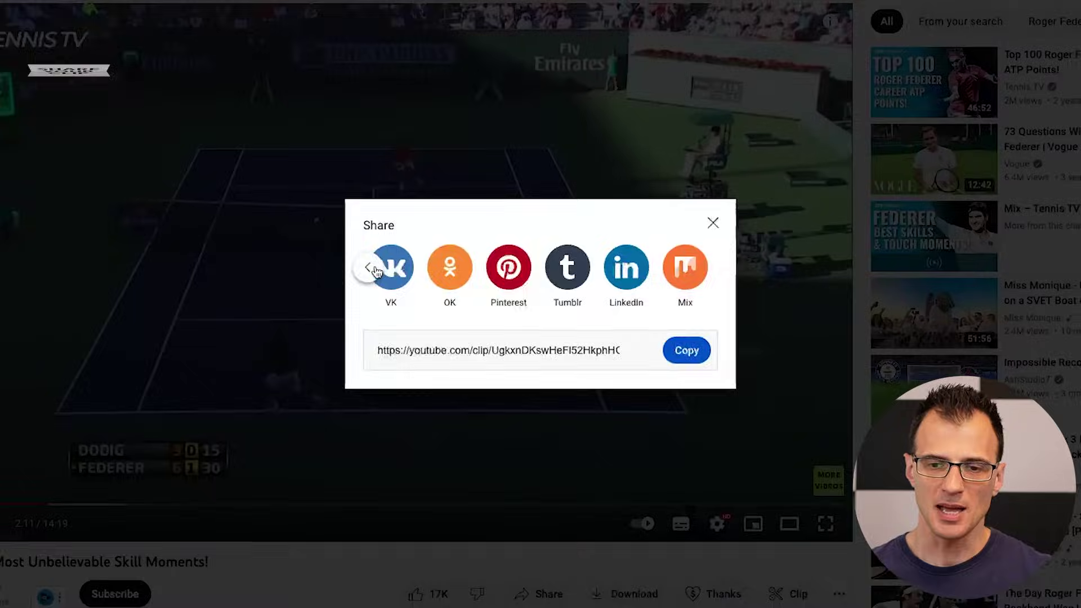
# Scroll the Share dialog's options to reveal Embed, and copy the clip's share link
pyautogui.click(367, 270)
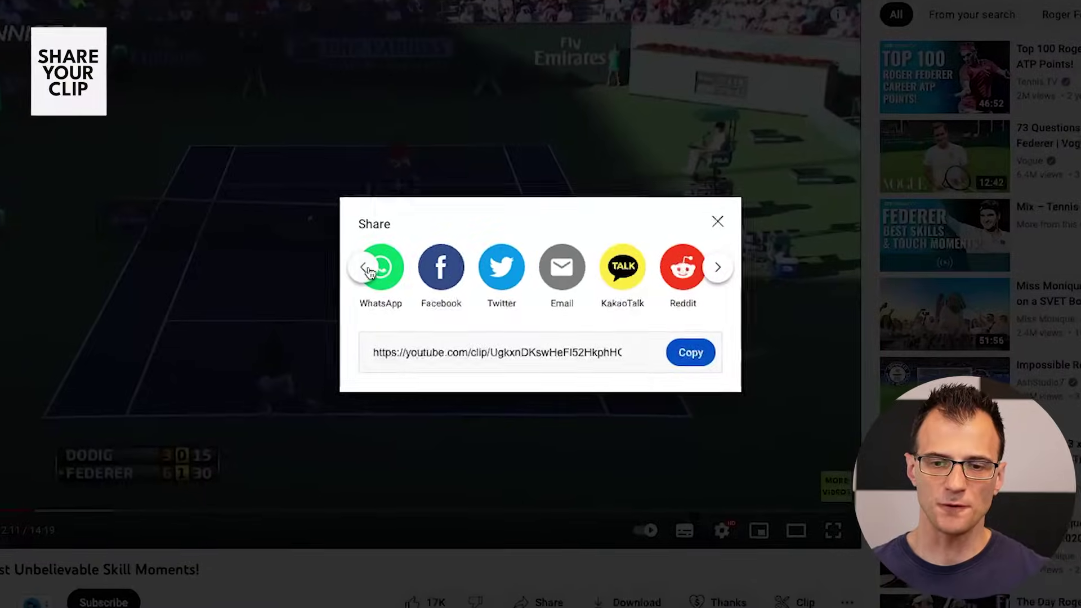
pyautogui.click(360, 272)
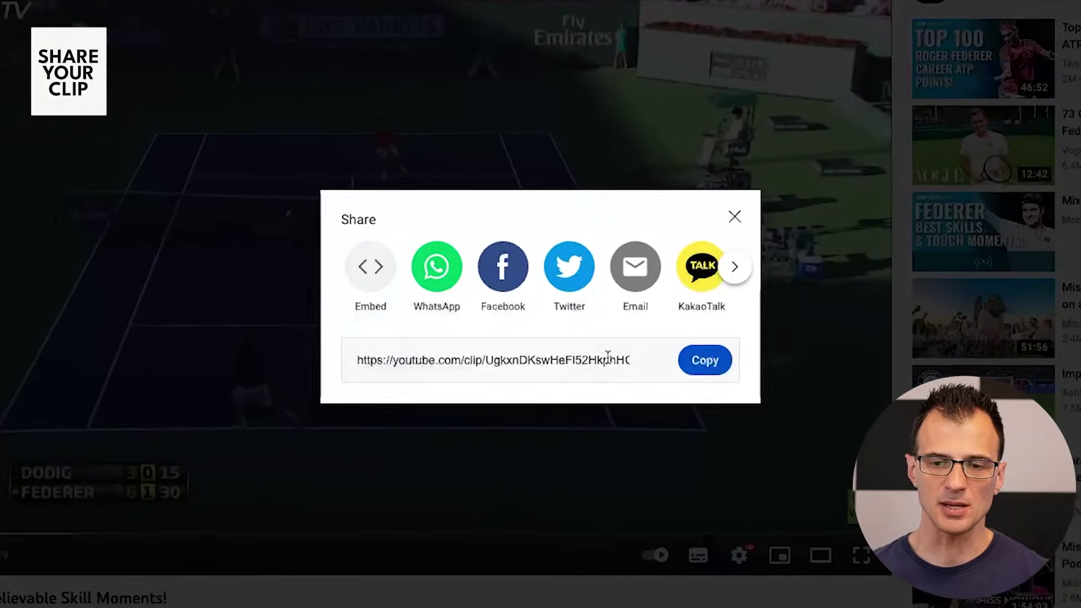
pyautogui.click(699, 363)
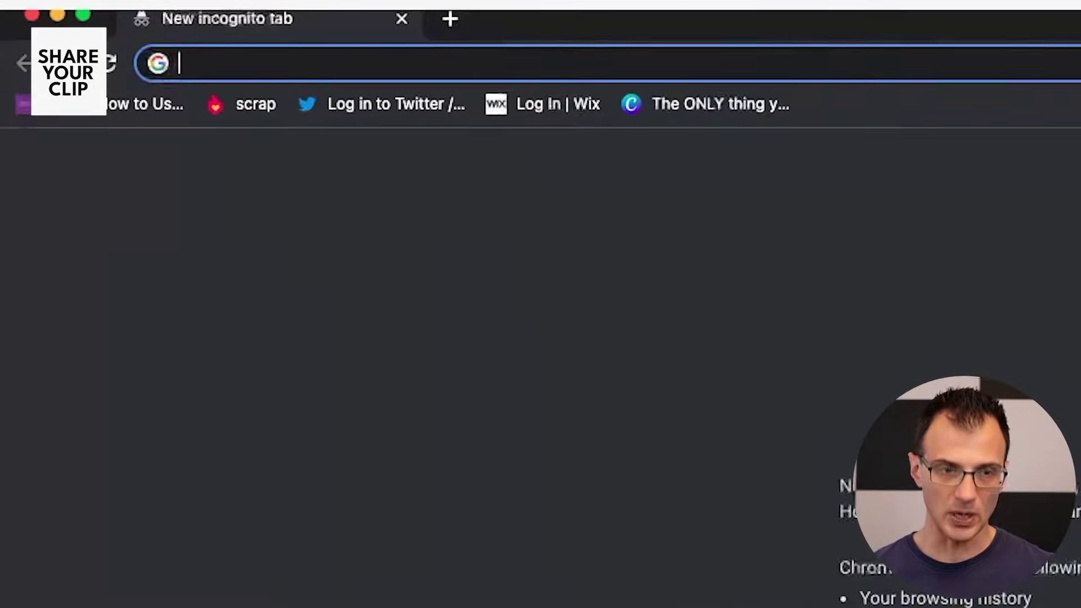
# Paste the clip link into the incognito tab, load it, replay the clip and pause it
pyautogui.write('youtube.com/clip/UgkxnDKswHeFl52HkphHGFcAZsi2wvMuBz29')
pyautogui.press('Return')
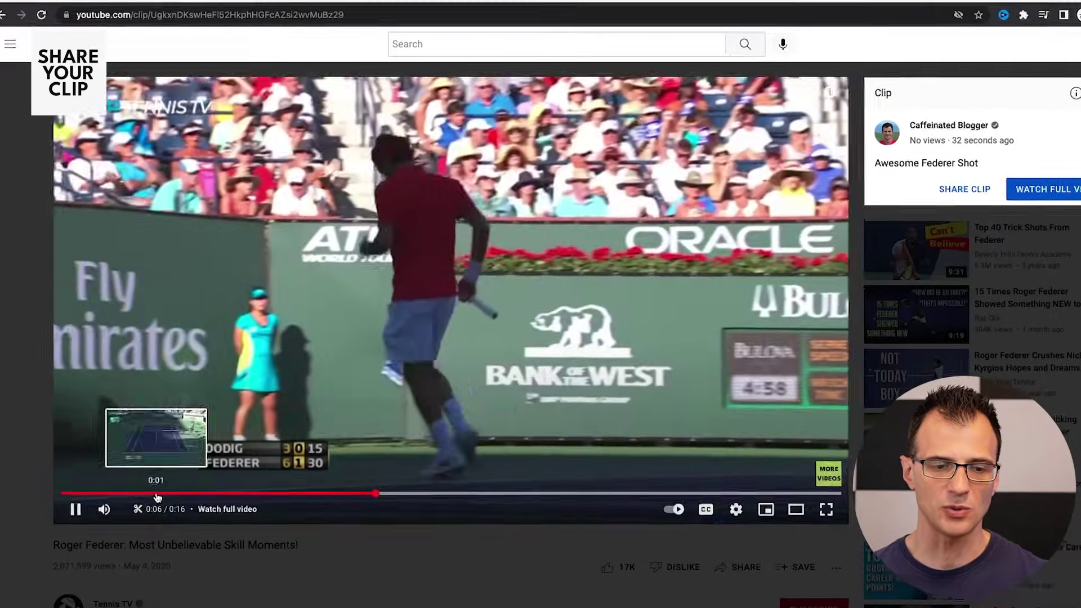
pyautogui.click(160, 491)
pyautogui.click(76, 505)
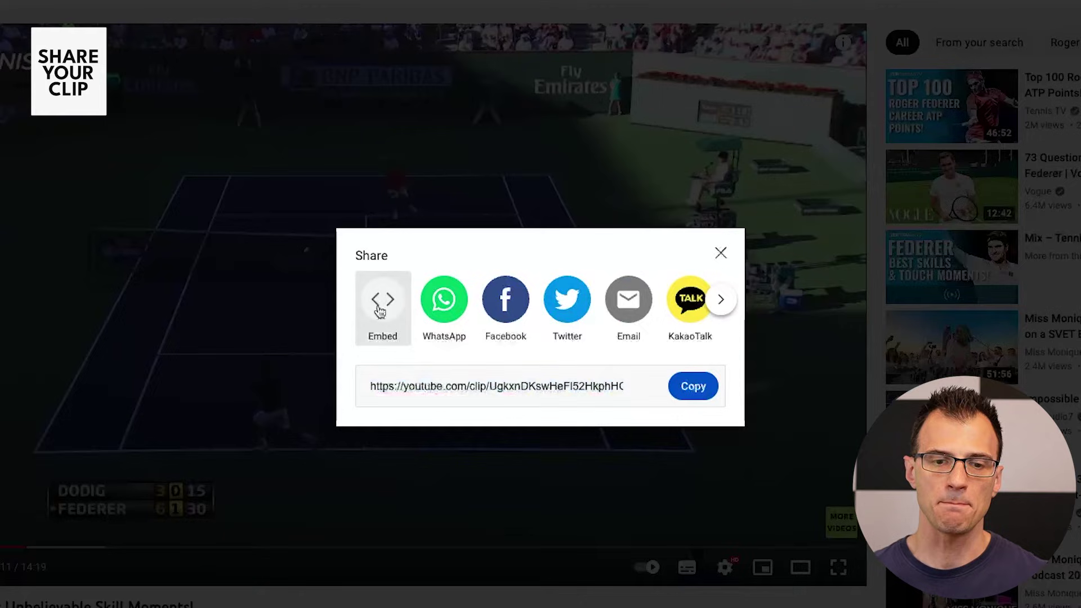
# Show the clip's Embed code and select the full iframe snippet
pyautogui.click(380, 311)
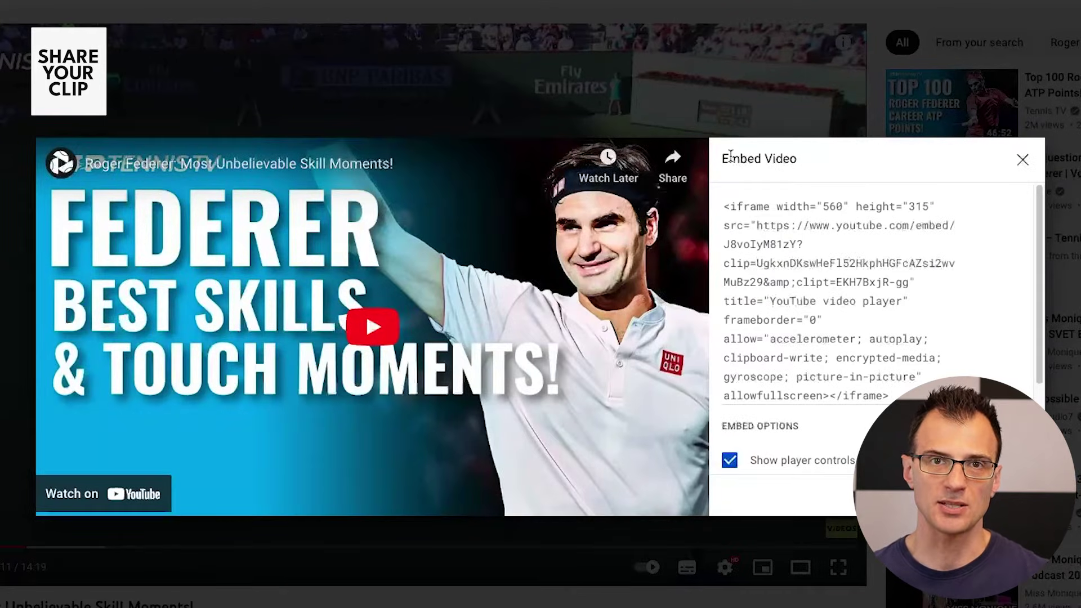
pyautogui.click(879, 383)
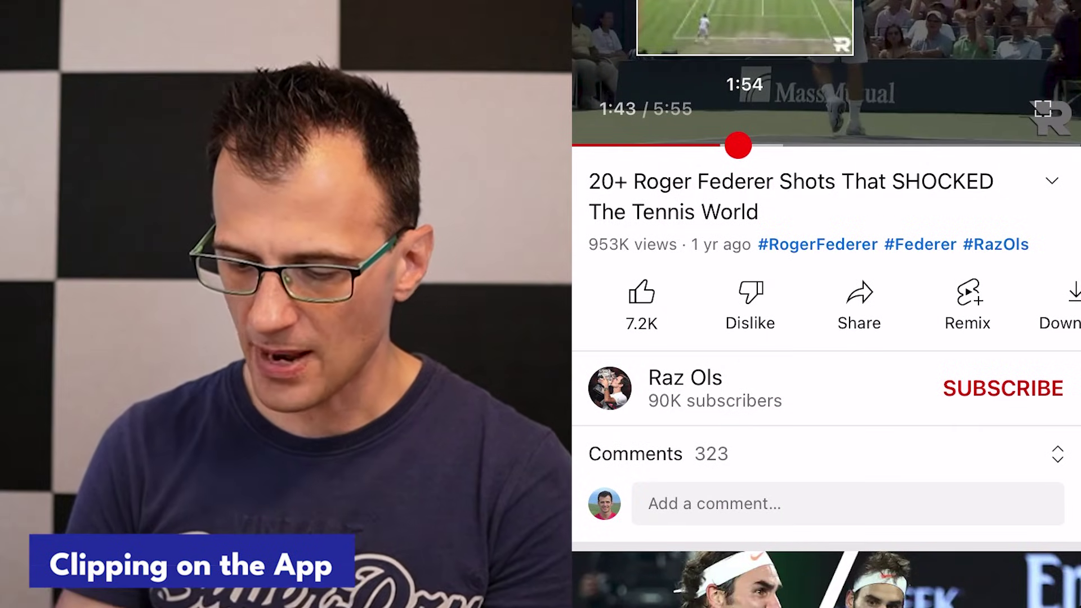
# On the phone, seek to 2:05, start a clip and describe it as 'Federer Shot'
pyautogui.moveTo(737, 145); pyautogui.dragTo(752, 145)
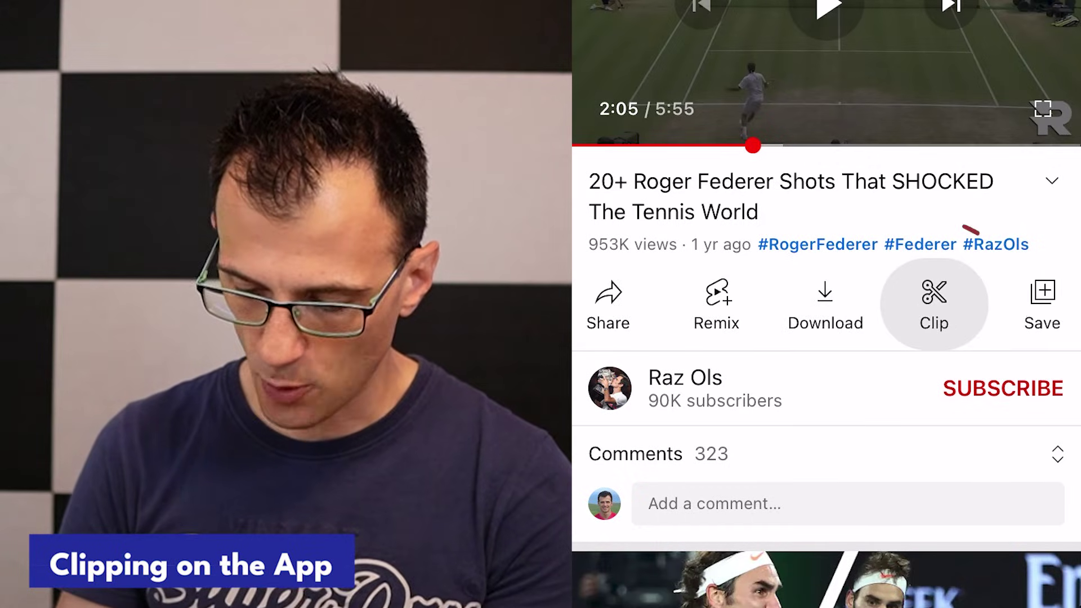
pyautogui.click(934, 304)
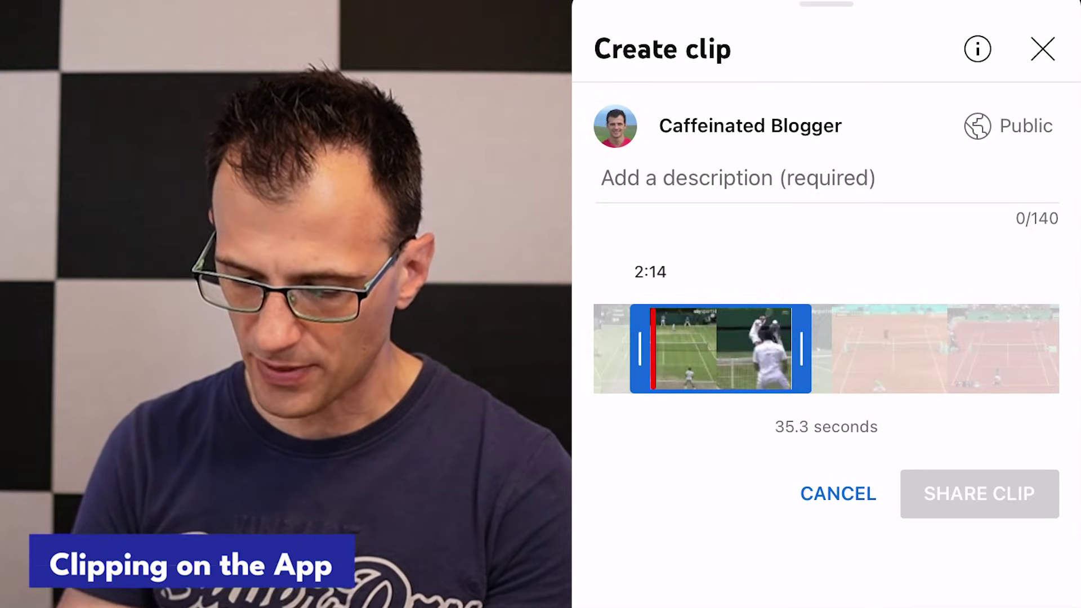
pyautogui.click(732, 178)
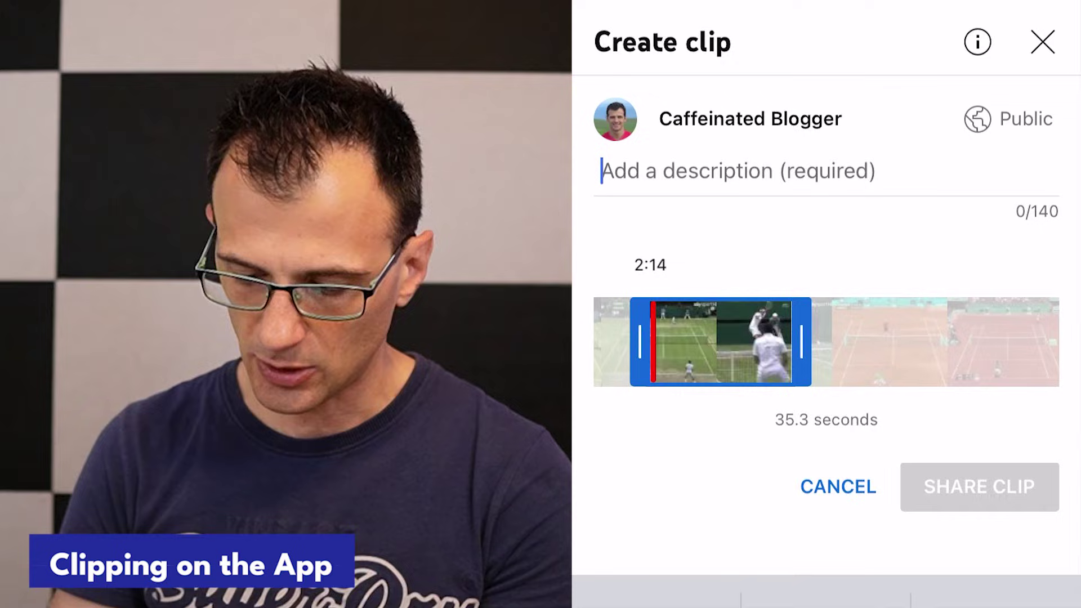
pyautogui.write('Federer Shot')
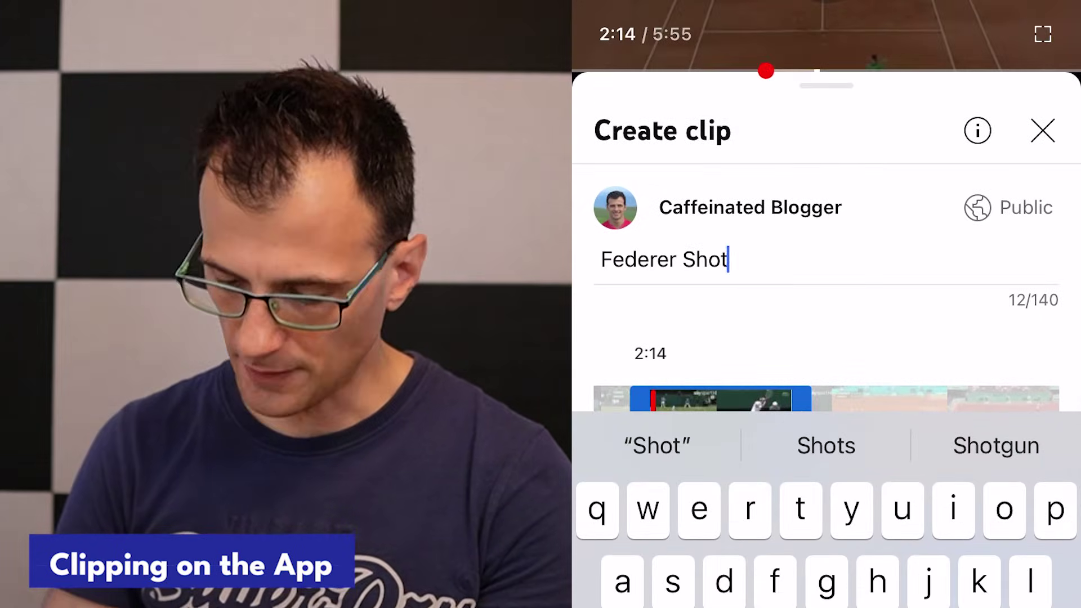
pyautogui.press('Return')
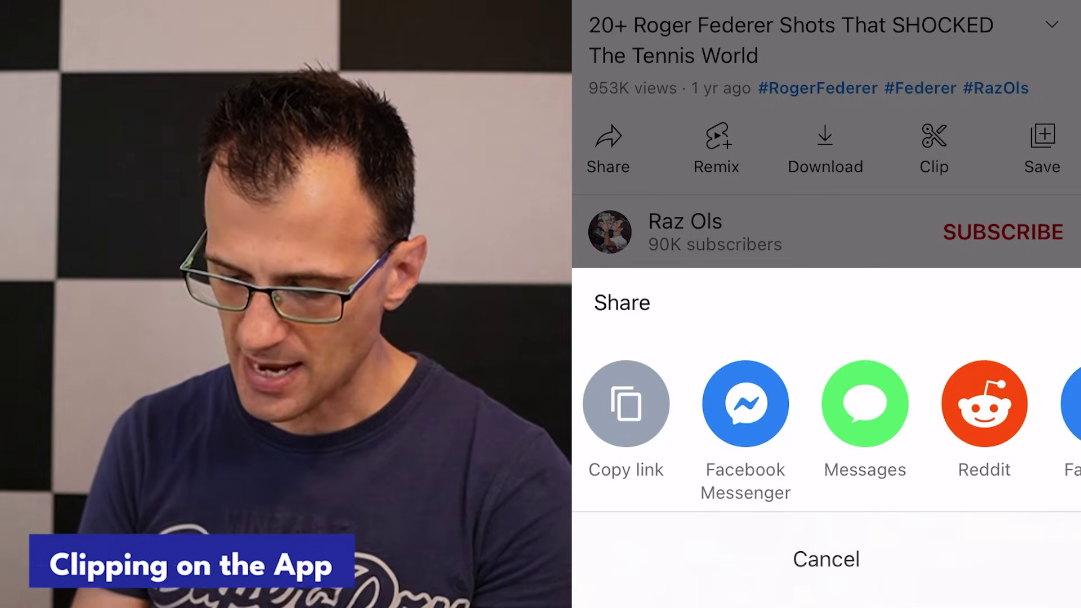
# Browse the share sheet's row of apps for sharing the Federer Shot clip
pyautogui.hscroll(5, 826, 417)
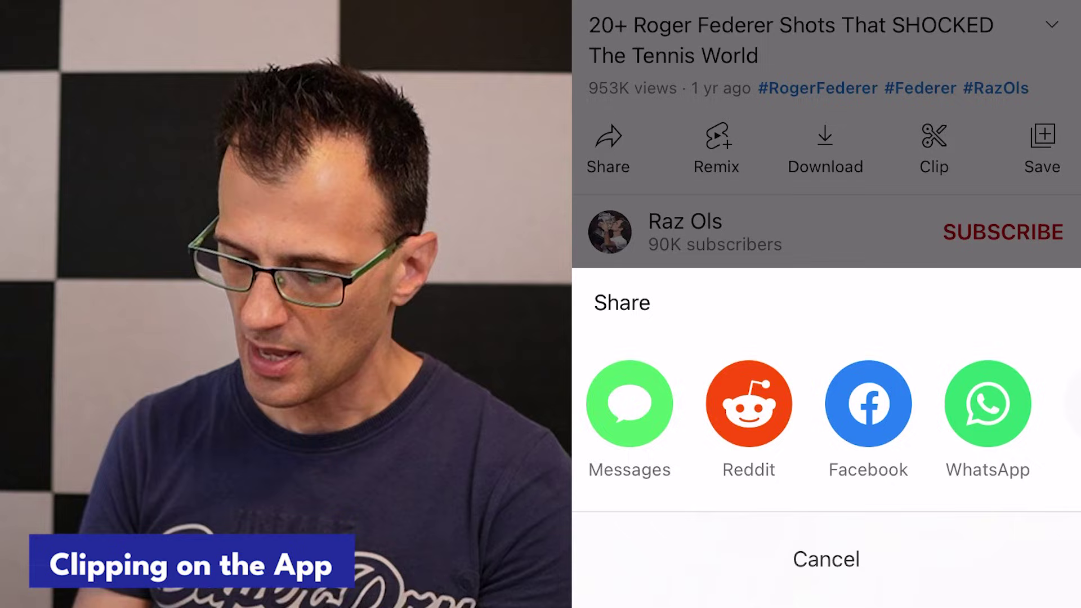
pyautogui.hscroll(4, 826, 416)
pyautogui.hscroll(1, 826, 417)
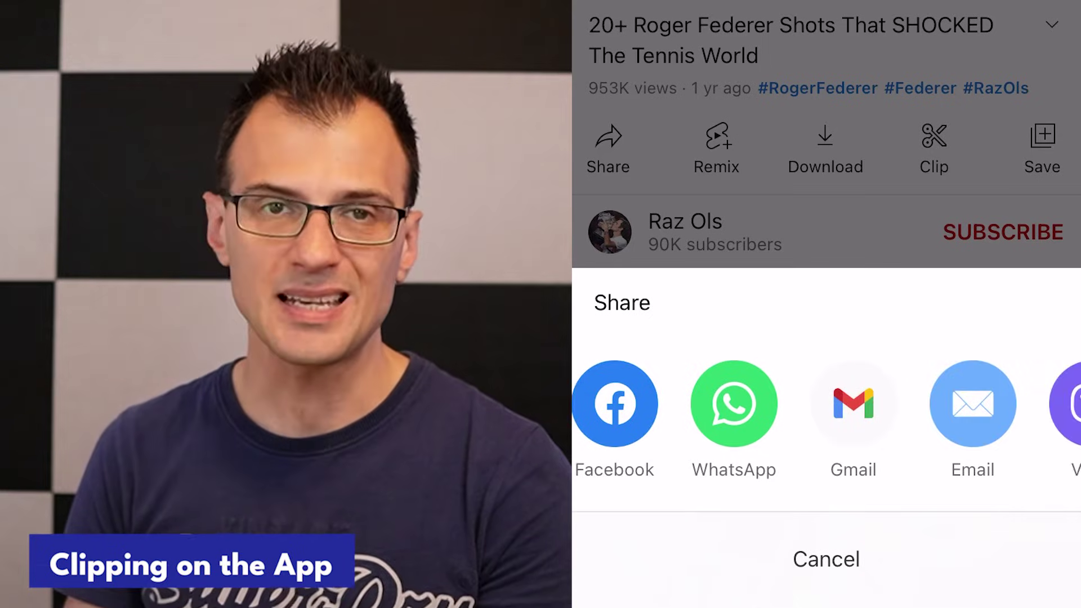
pyautogui.hscroll(-3, 826, 416)
pyautogui.hscroll(5, 826, 416)
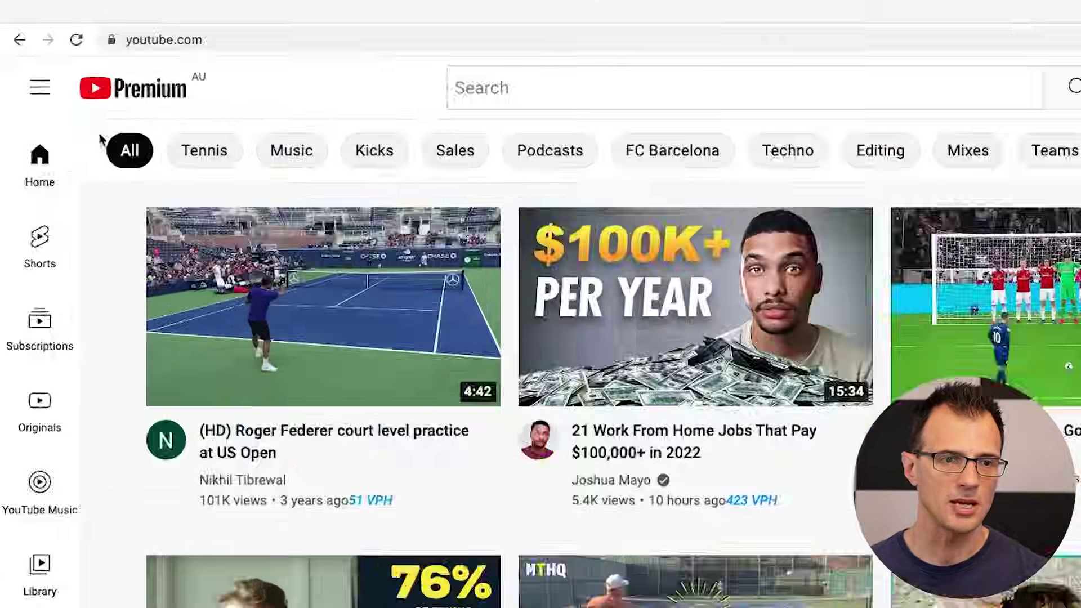
# Open Your clips from the sidebar and permanently delete the 0:16 Awesome Federer Shot clip
pyautogui.click(23, 86)
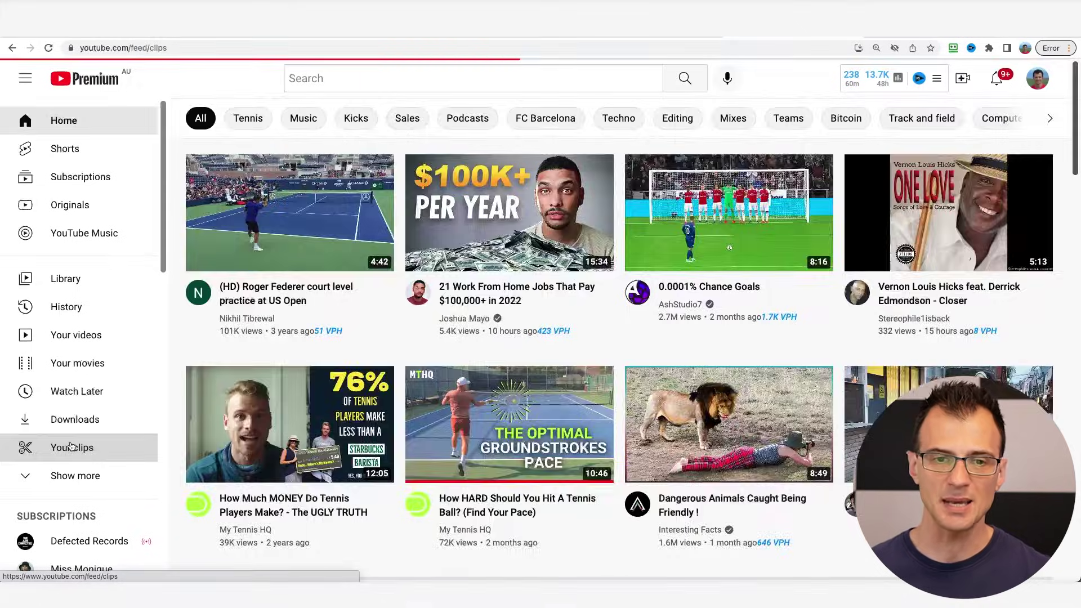
pyautogui.click(150, 304)
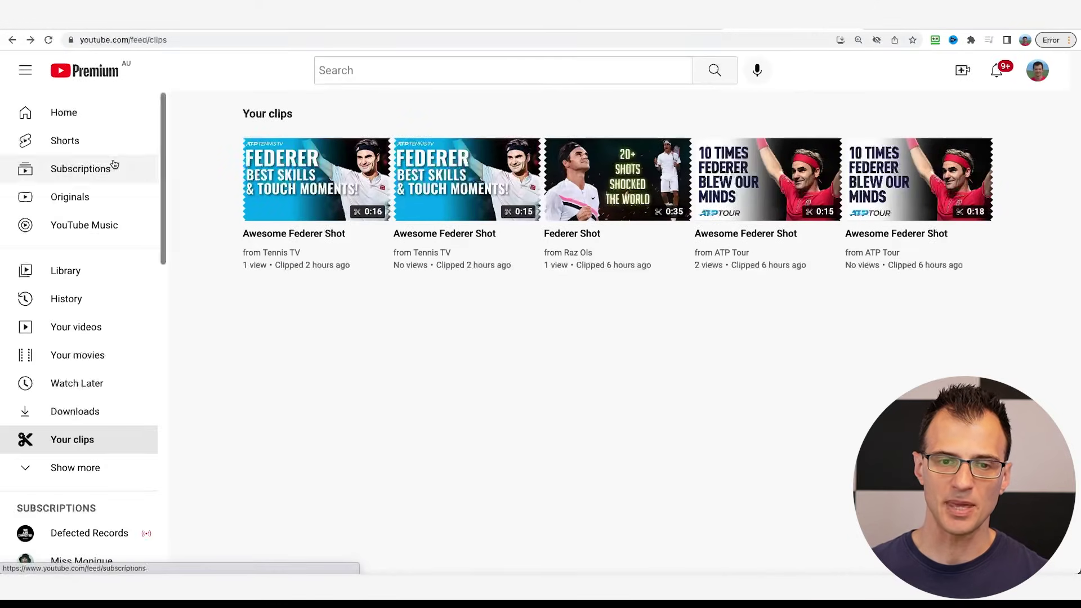
pyautogui.click(381, 233)
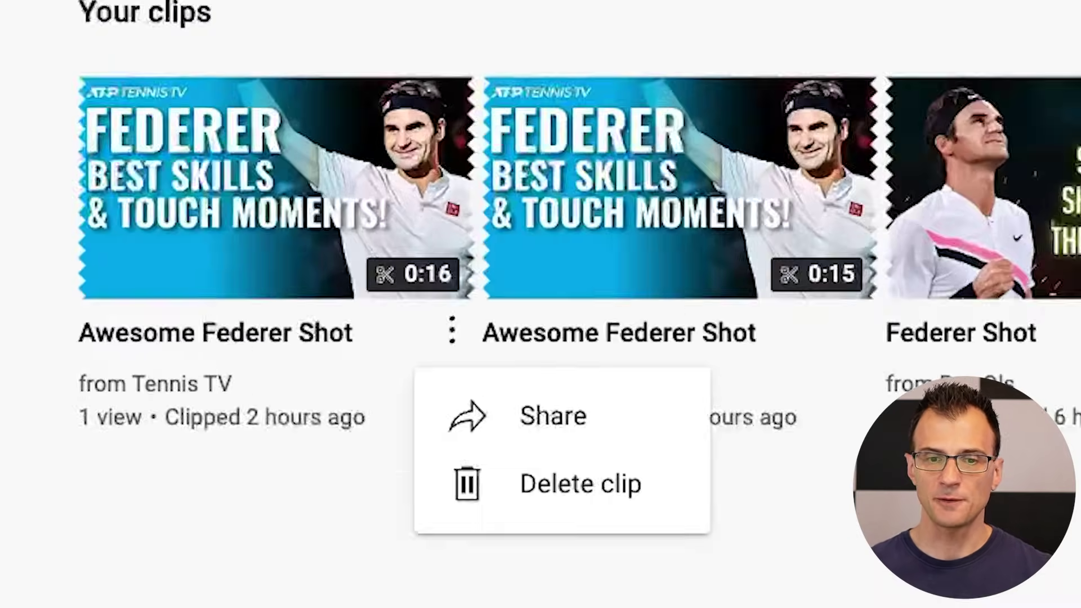
pyautogui.click(452, 332)
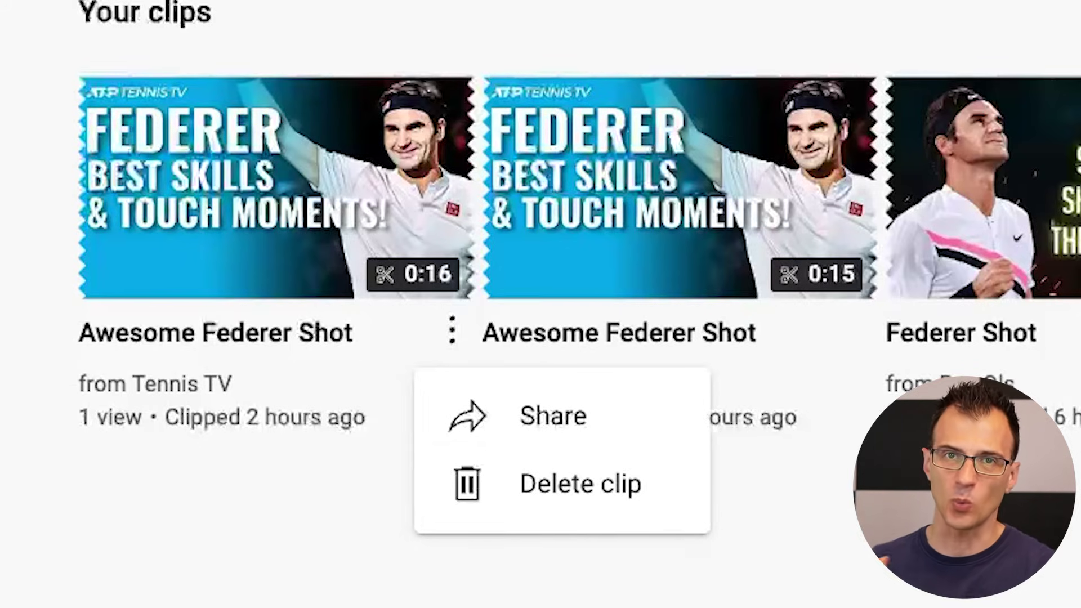
pyautogui.click(573, 498)
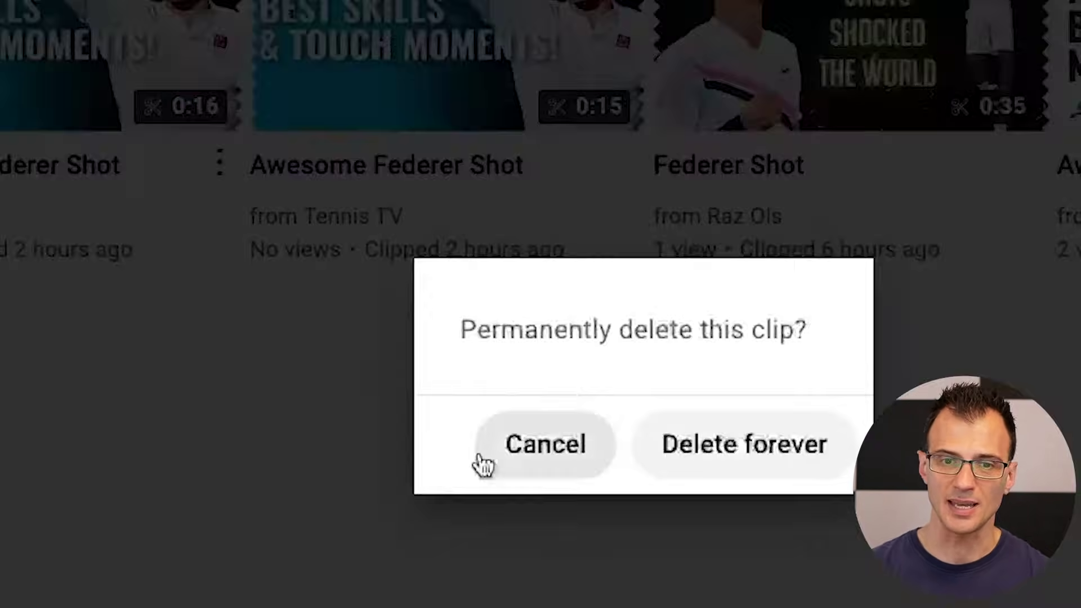
pyautogui.click(632, 373)
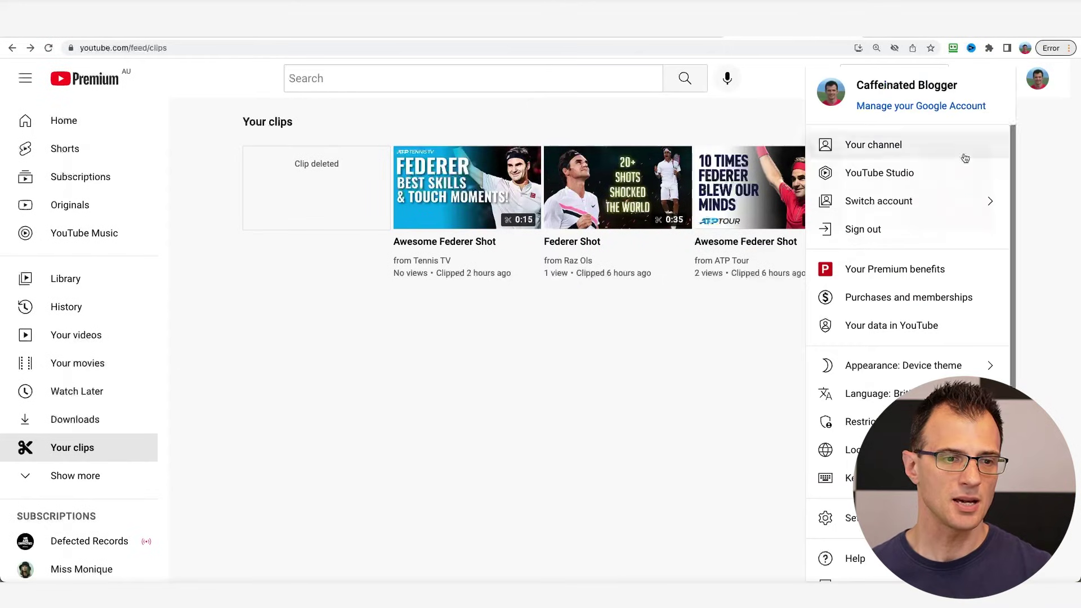
# Open YouTube Studio's Settings > Channel > Advanced settings and scroll to the Clips permission
pyautogui.click(792, 241)
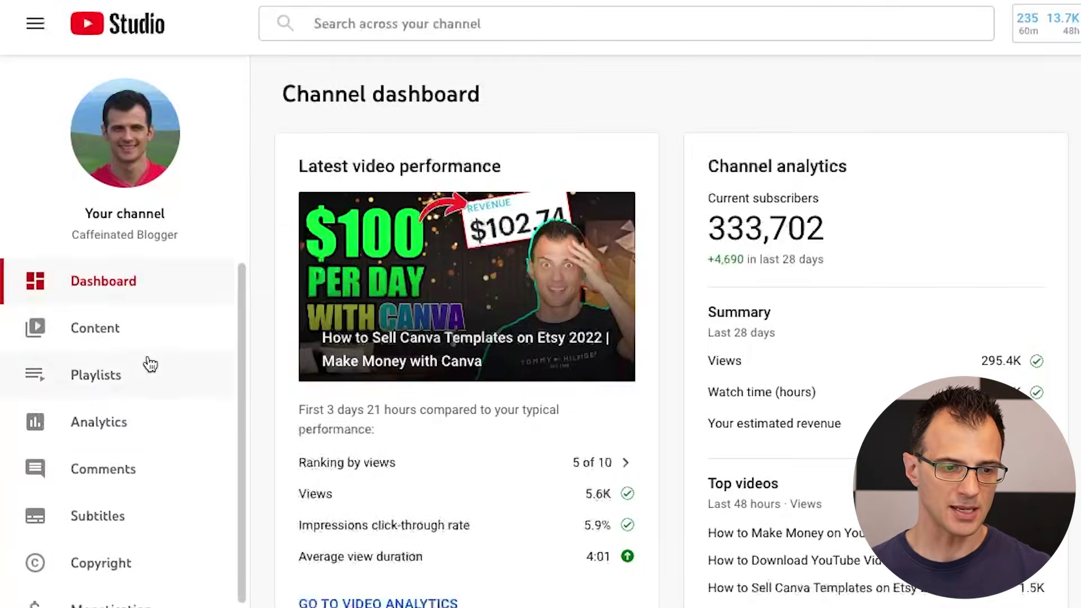
pyautogui.scroll(-4, 149, 349)
pyautogui.click(103, 479)
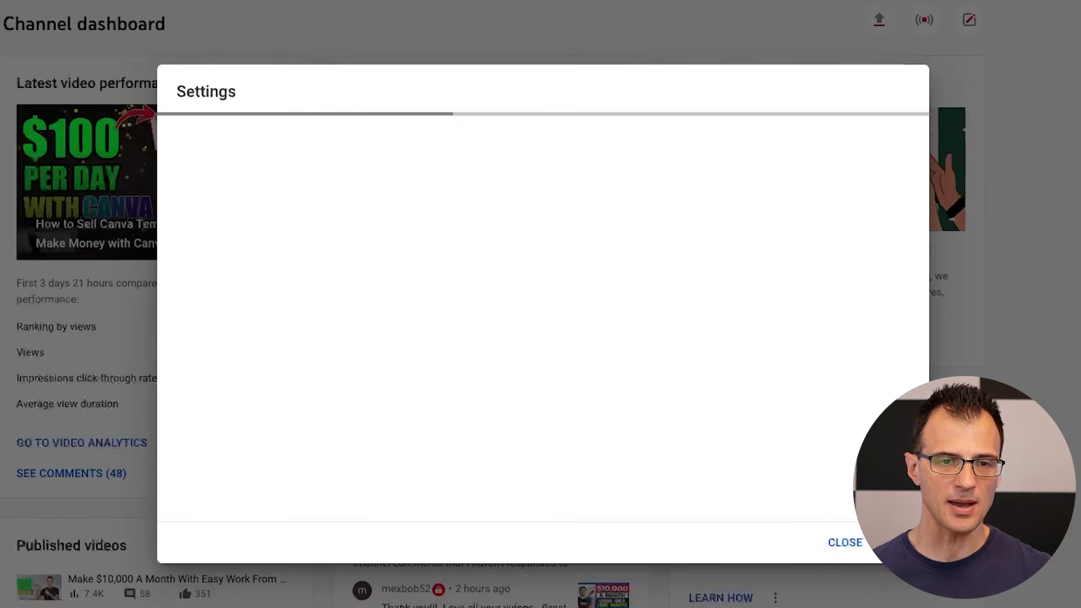
pyautogui.click(192, 191)
pyautogui.click(564, 155)
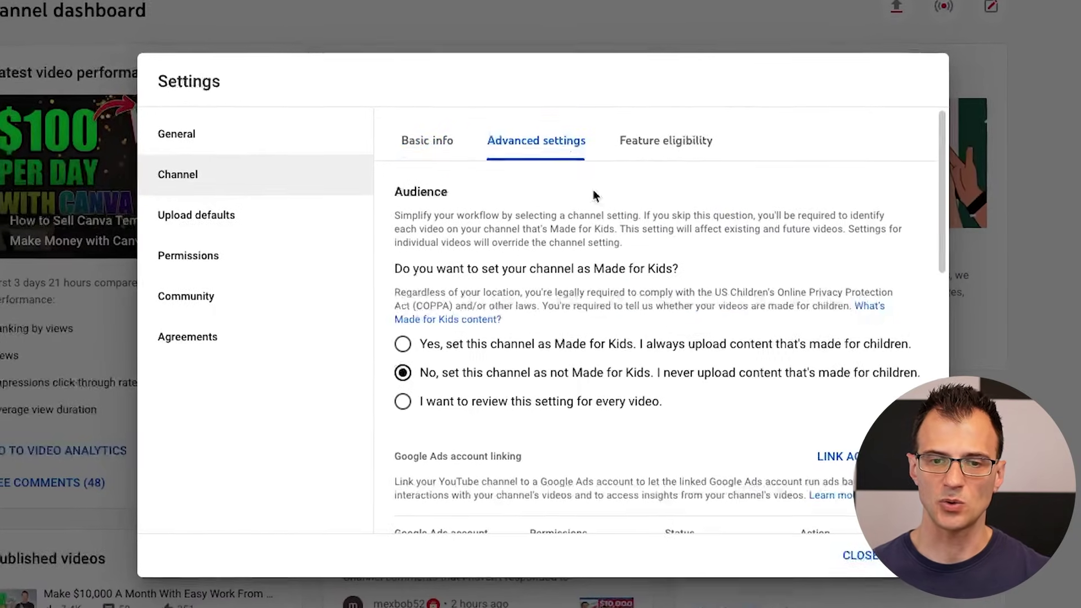
pyautogui.scroll(-5, 951, 366)
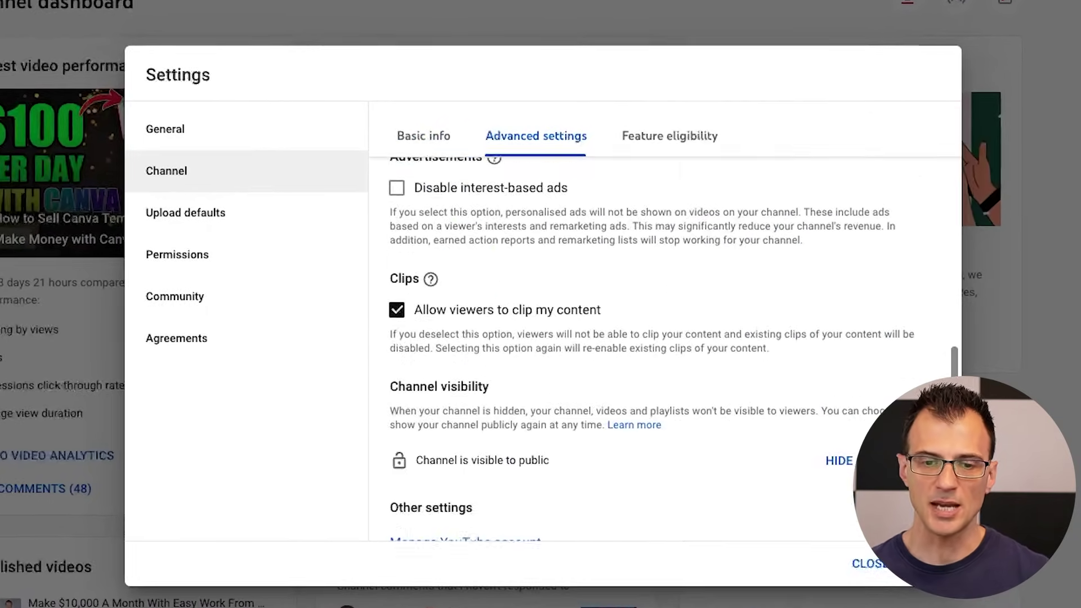